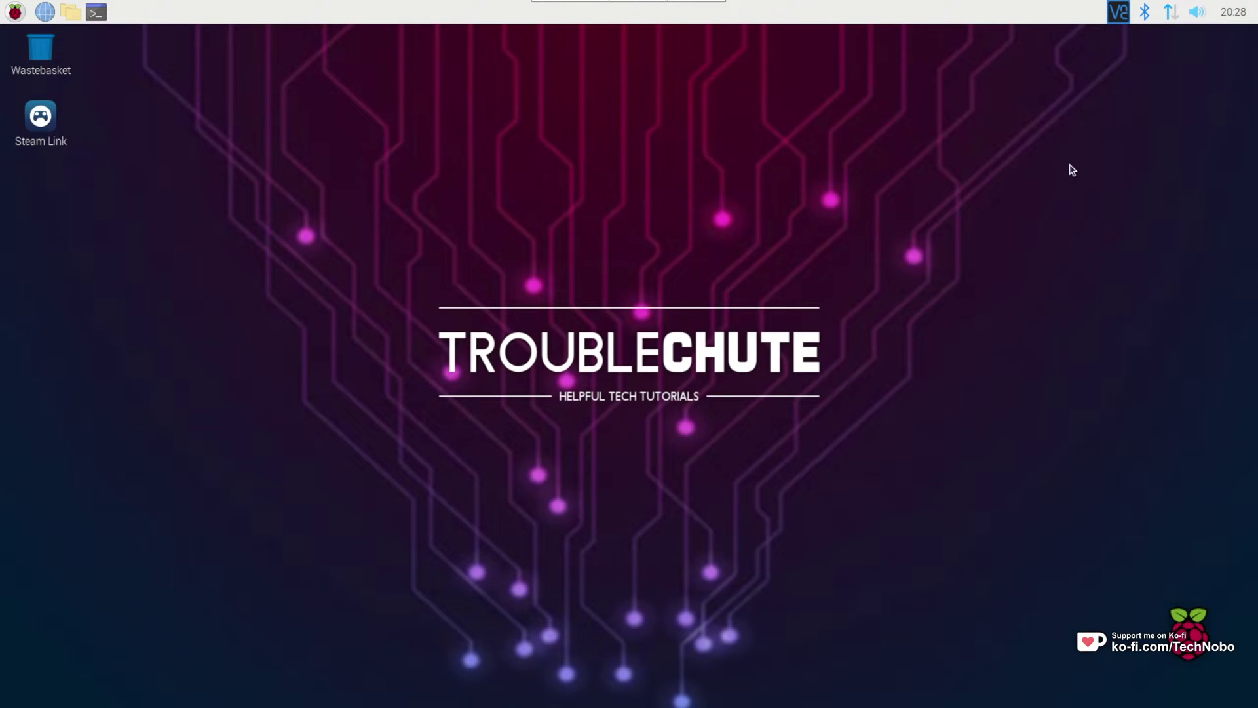
Step: Pair the first Xbox Wireless Controller through Add Device and confirm the successful connection
click(1146, 12)
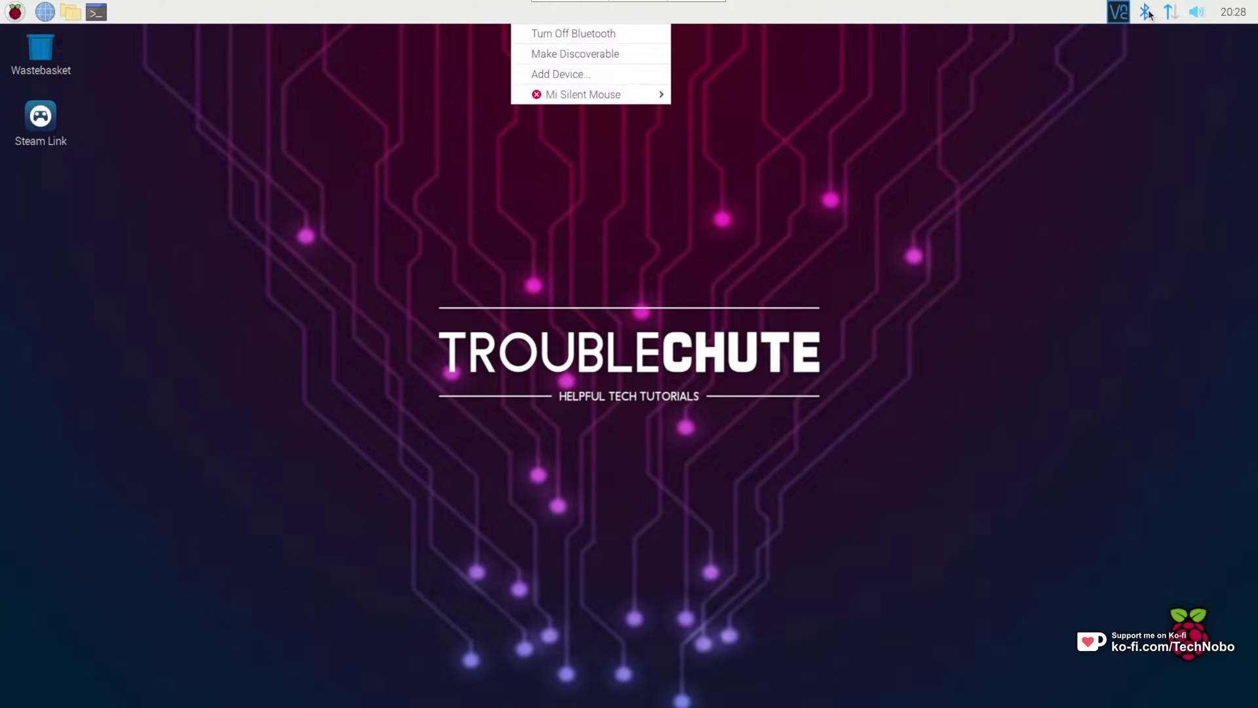
click(623, 76)
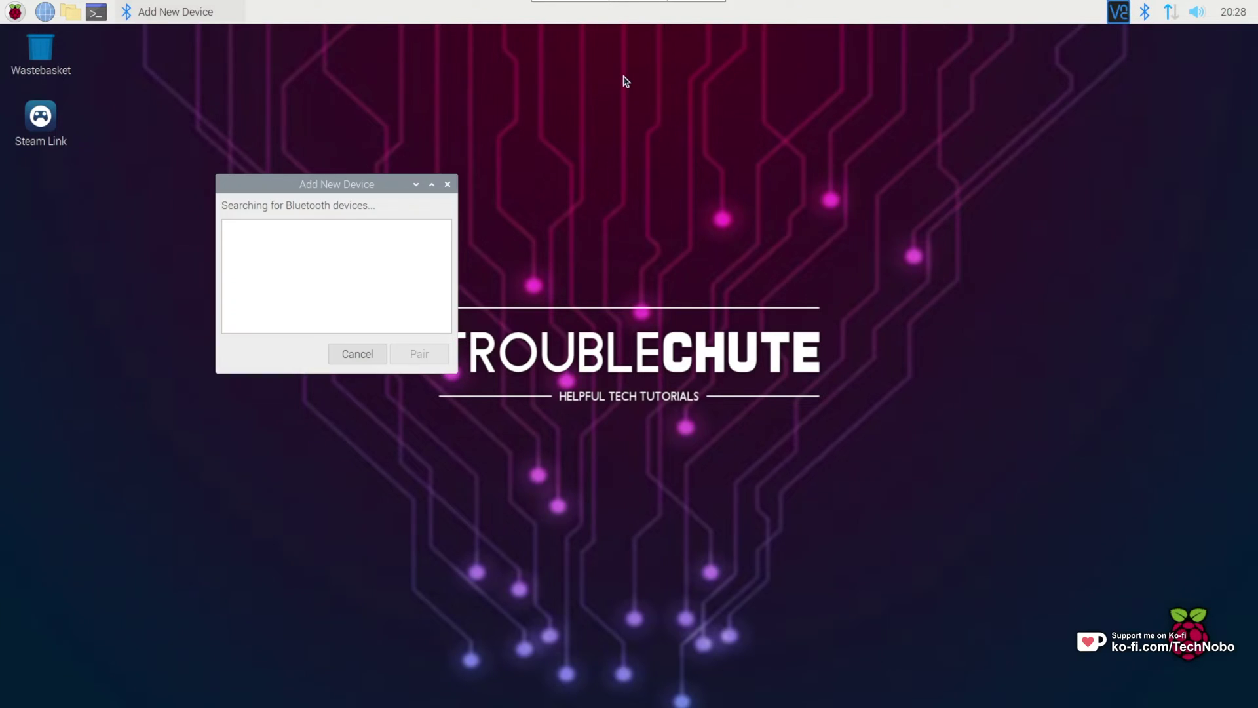
drag(374, 187, 657, 272)
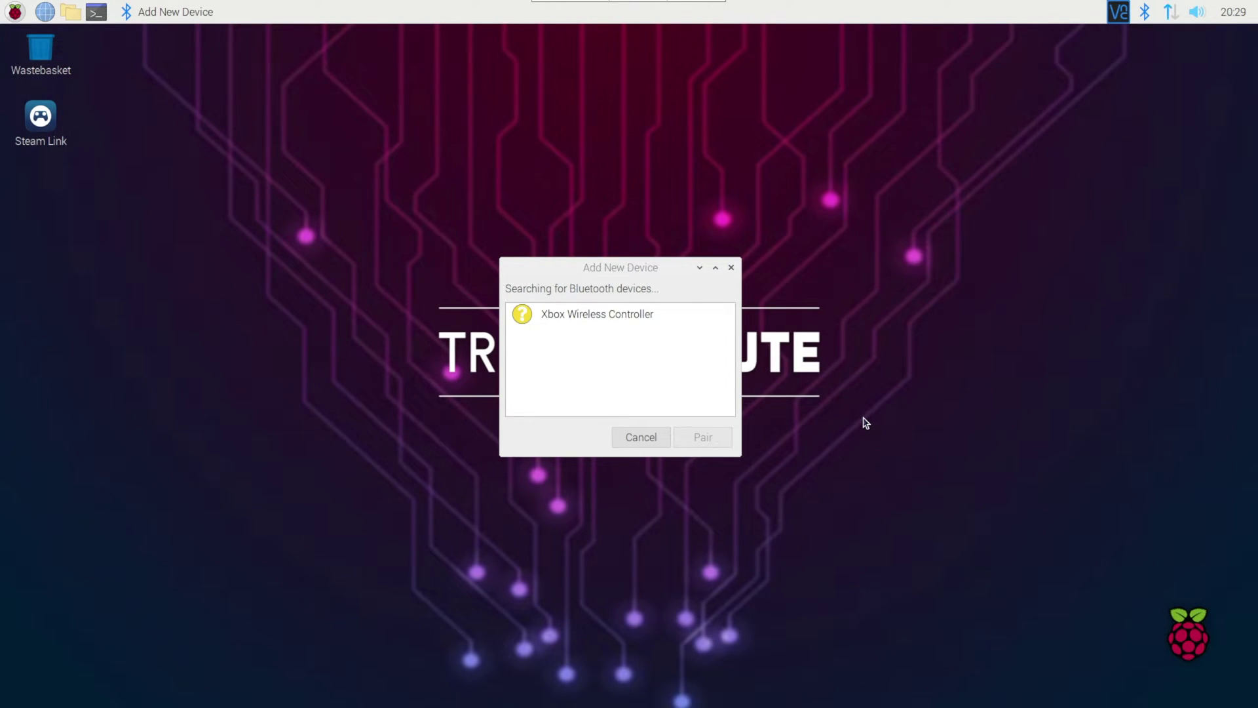
click(565, 314)
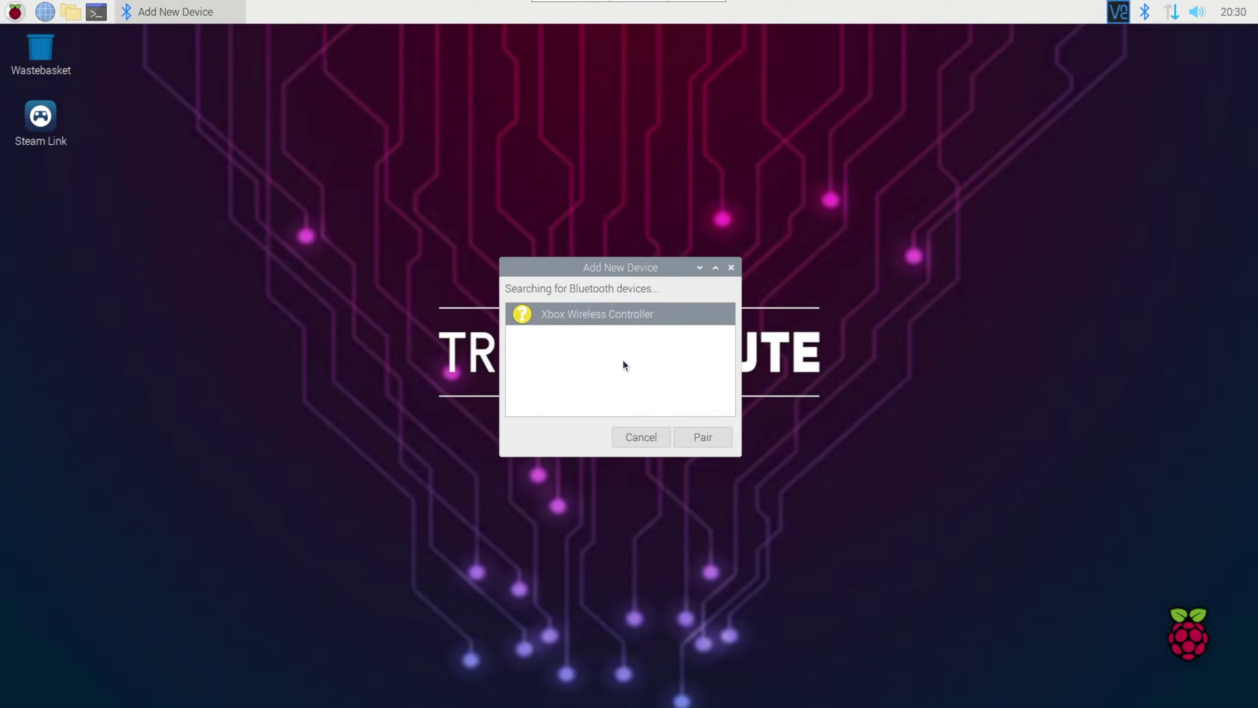
click(693, 437)
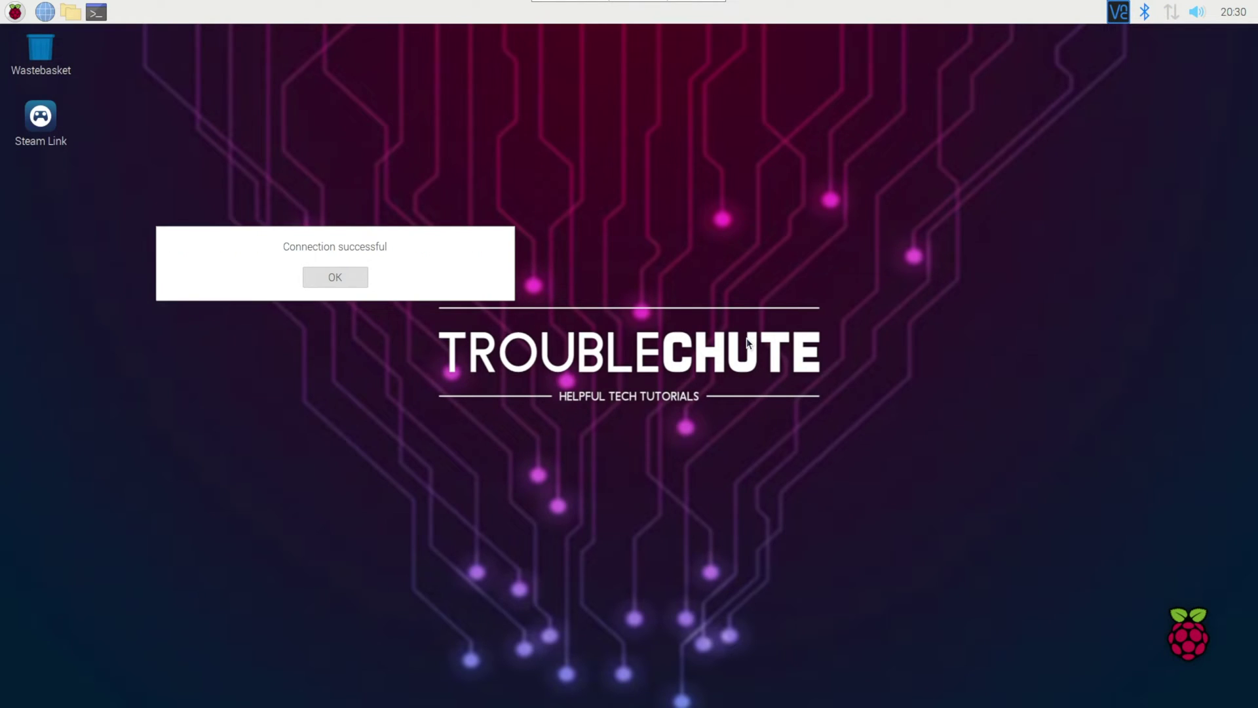
click(315, 282)
Step: Pair the second Xbox Wireless Controller through Add Device and confirm the successful connection
click(1145, 21)
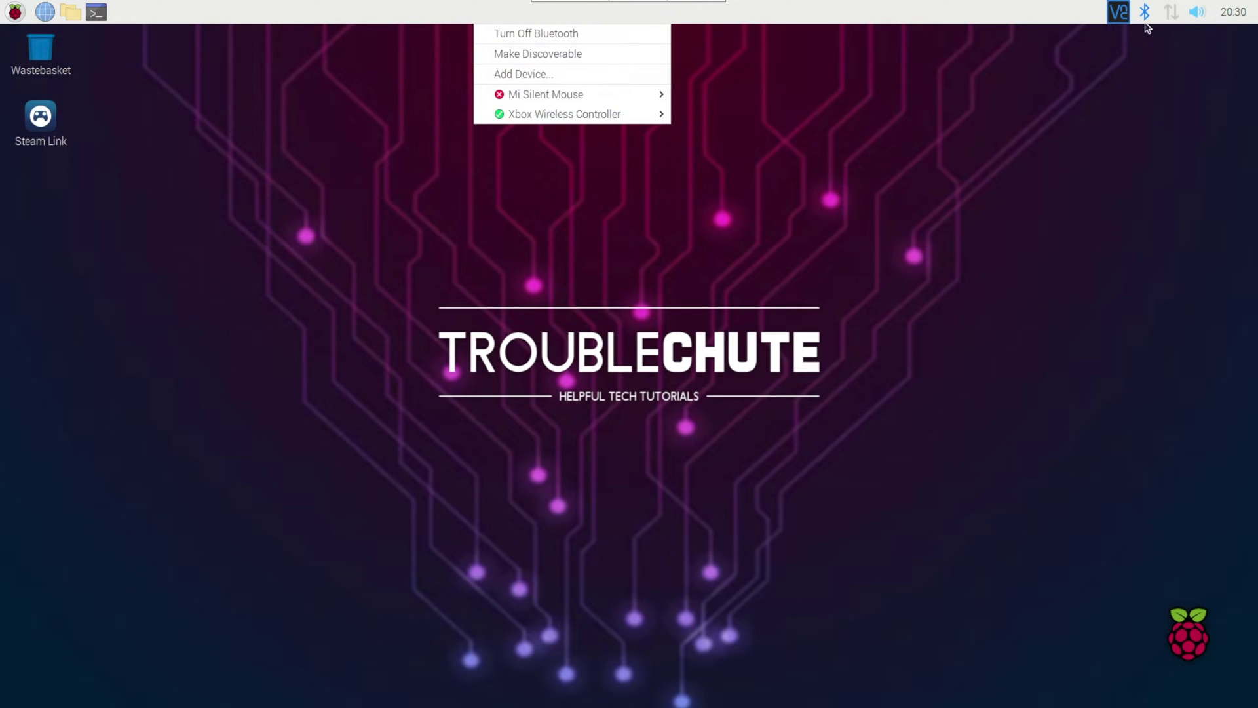
click(632, 75)
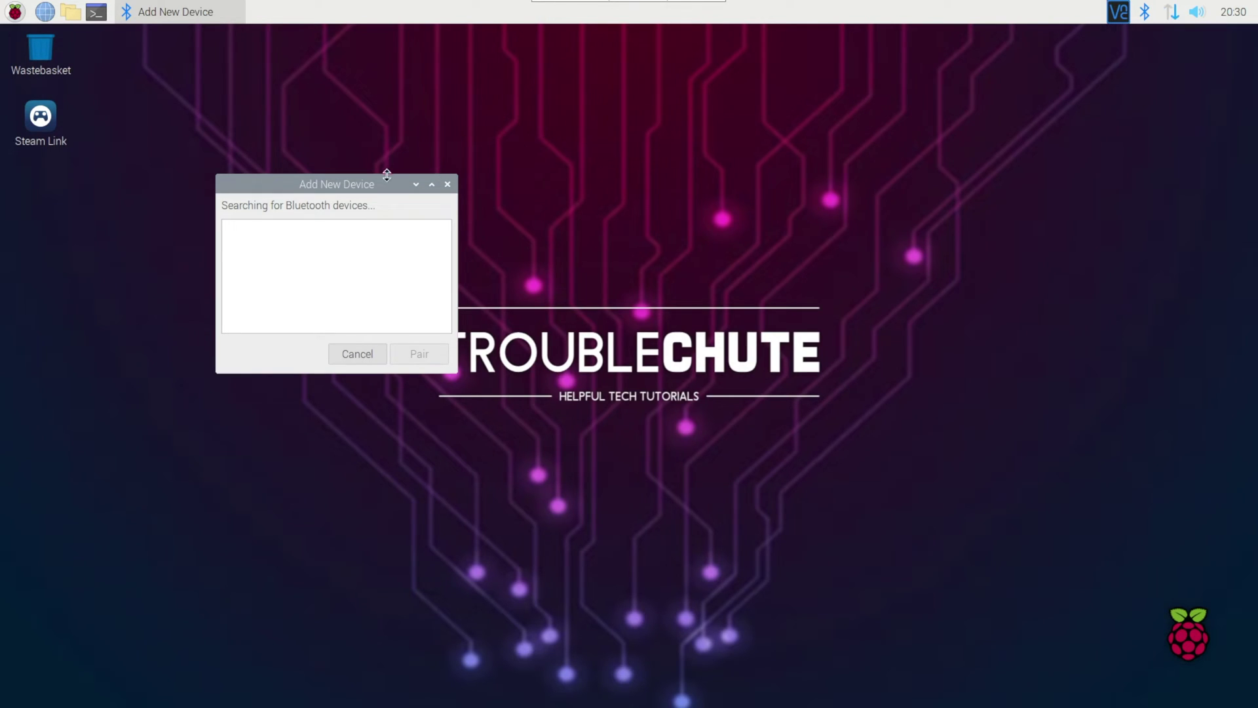
drag(373, 185, 667, 262)
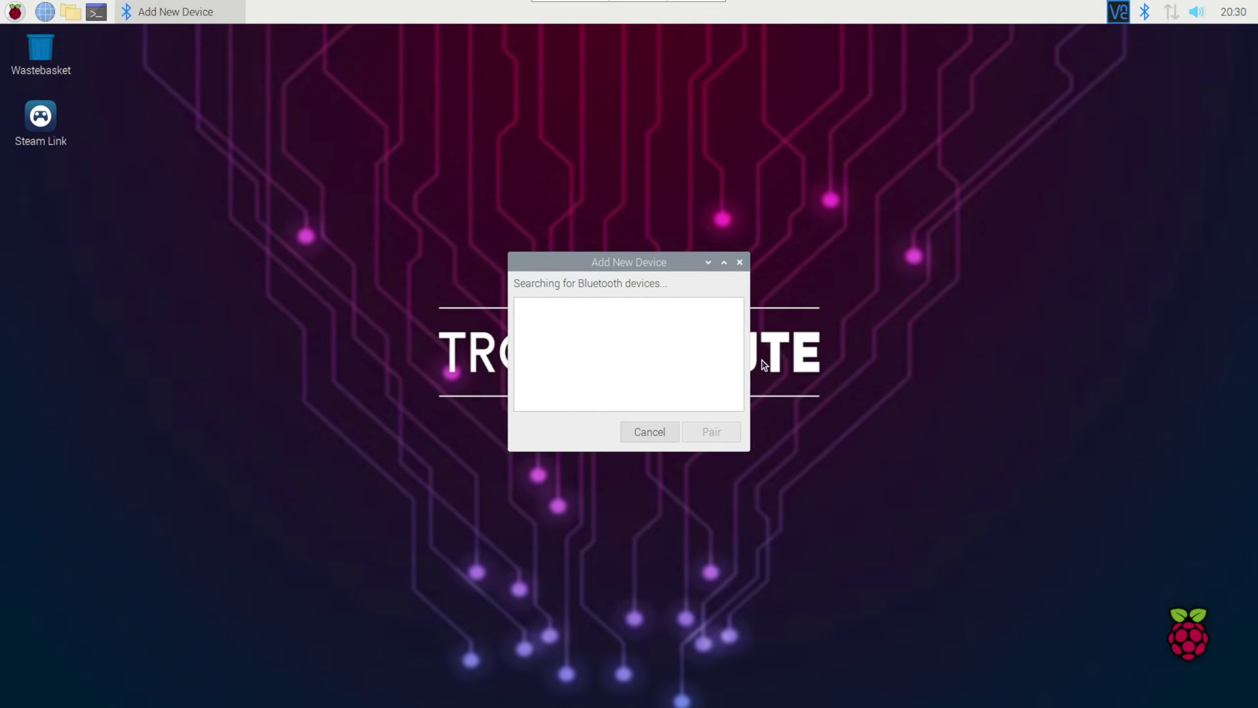
click(711, 431)
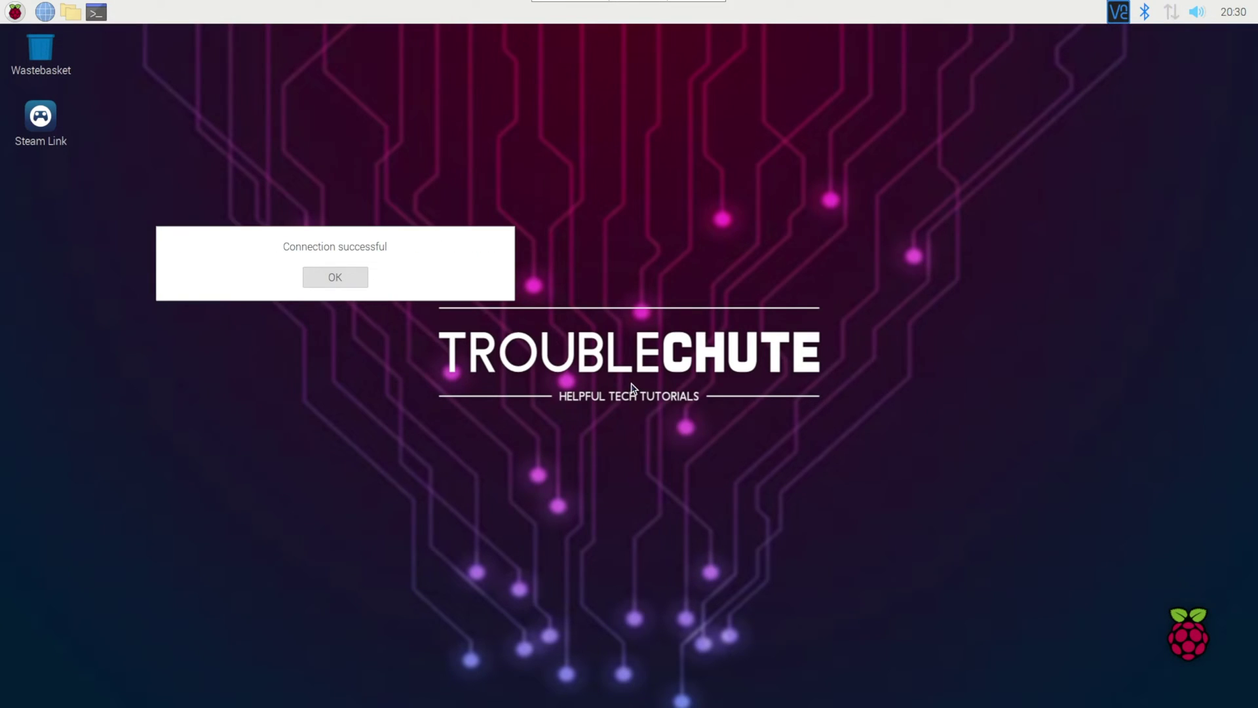
click(349, 275)
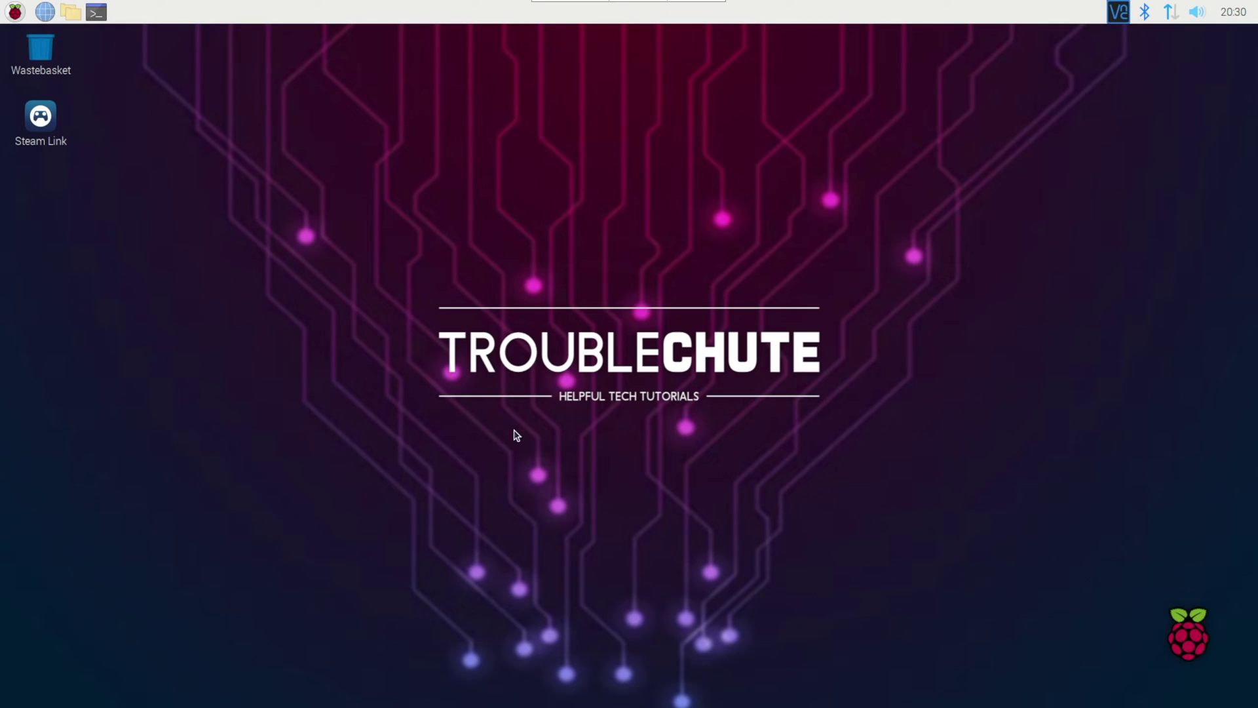
click(1144, 13)
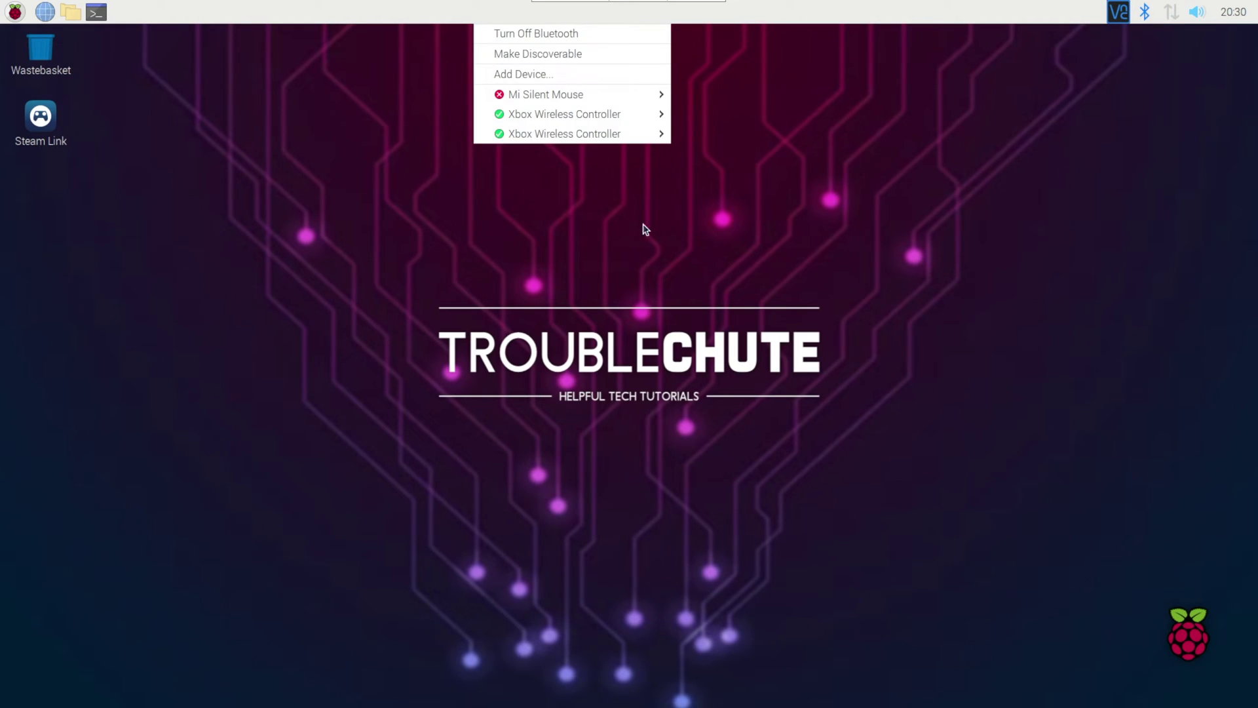
mouse_move(564, 134)
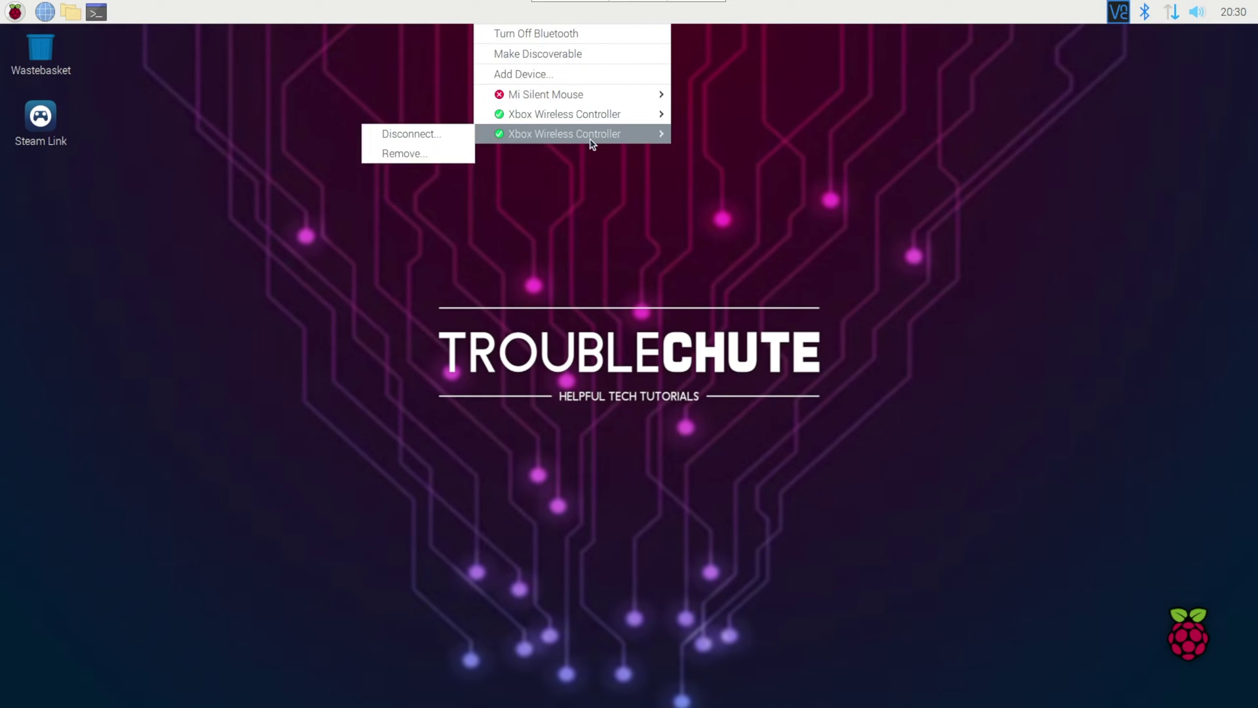
click(669, 331)
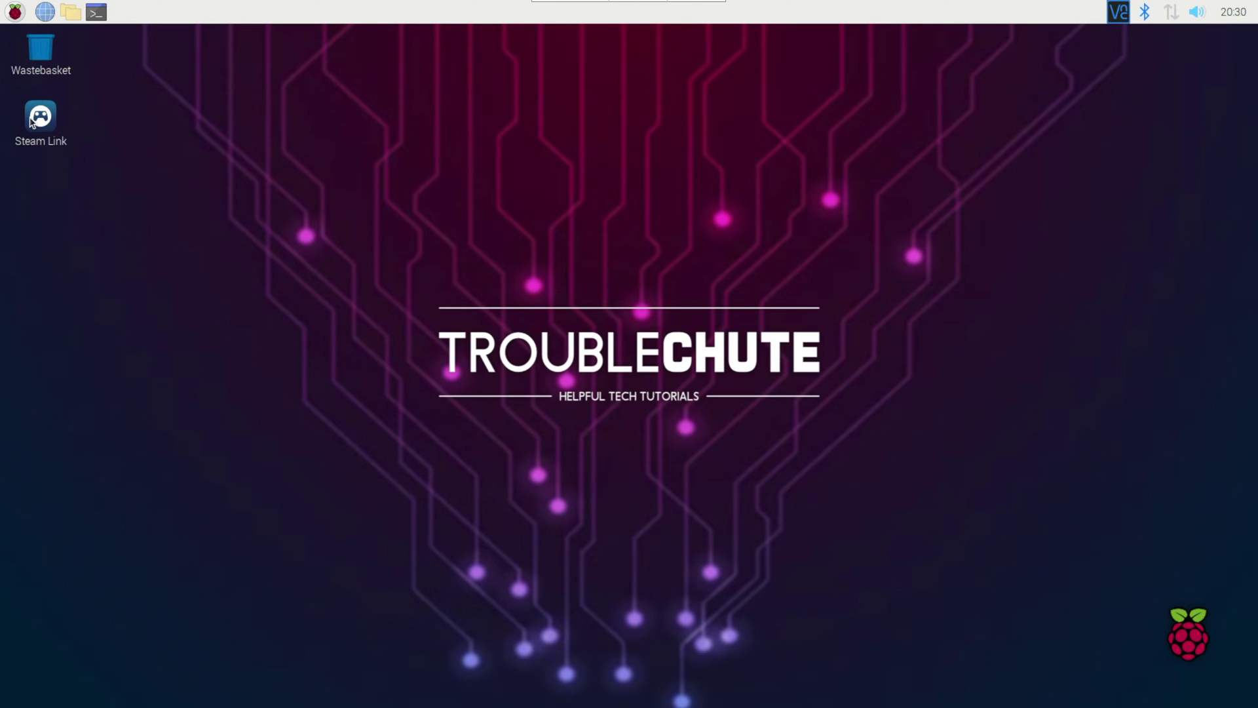